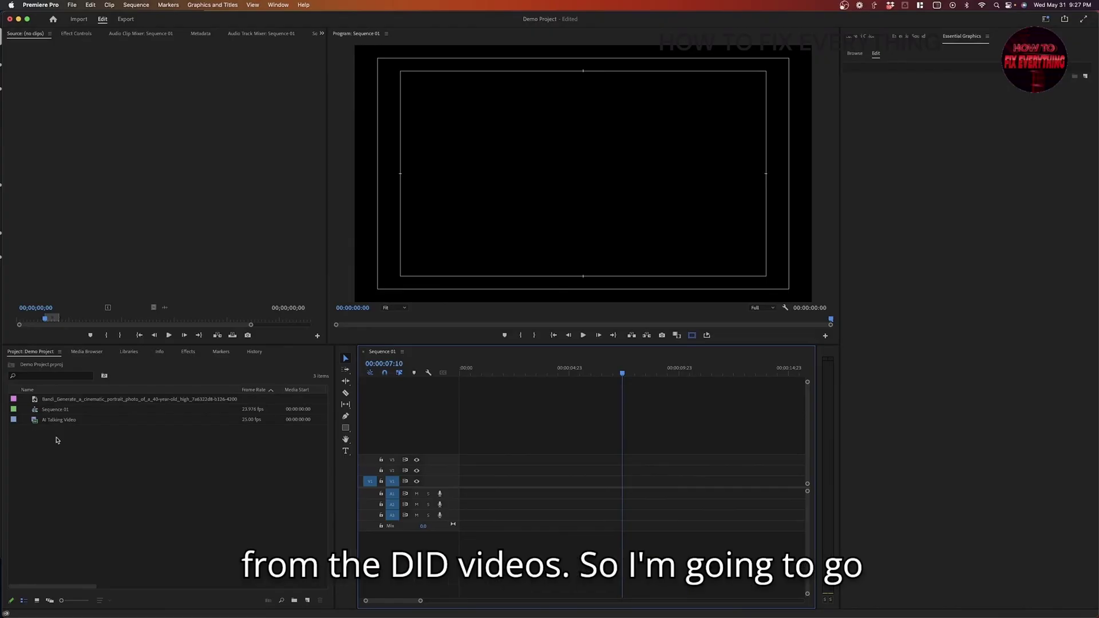
Add AI Talking Video to Sequence 01 and change the sequence settings to match its 25 fps.
{"action": "left_click_drag", "start_coordinate": [35, 424], "coordinate": [456, 487]}
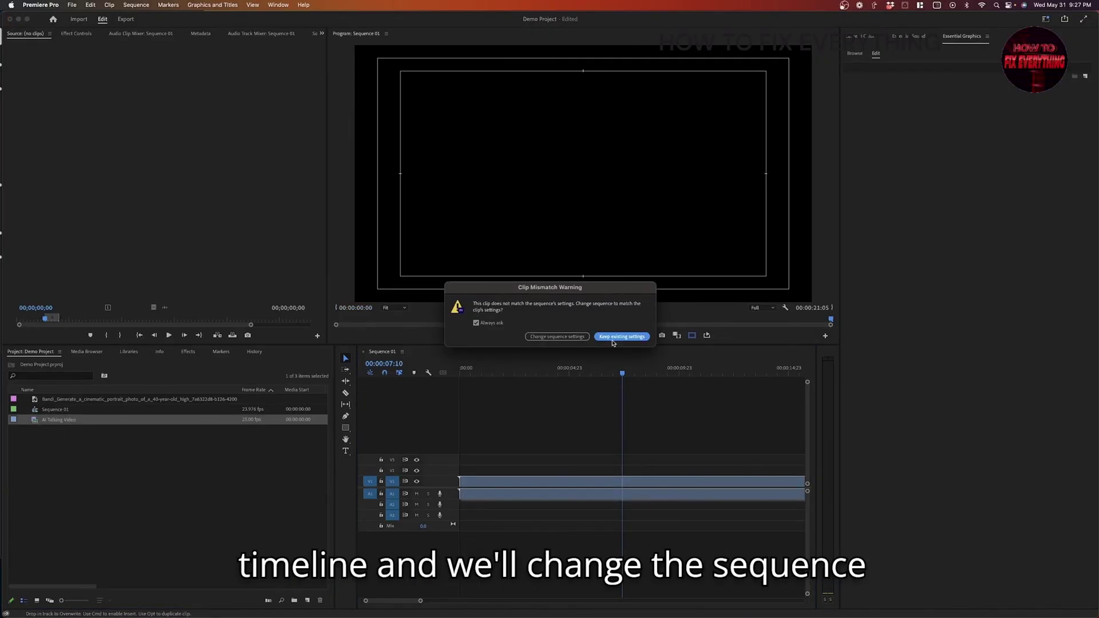
{"action": "left_click", "coordinate": [554, 338]}
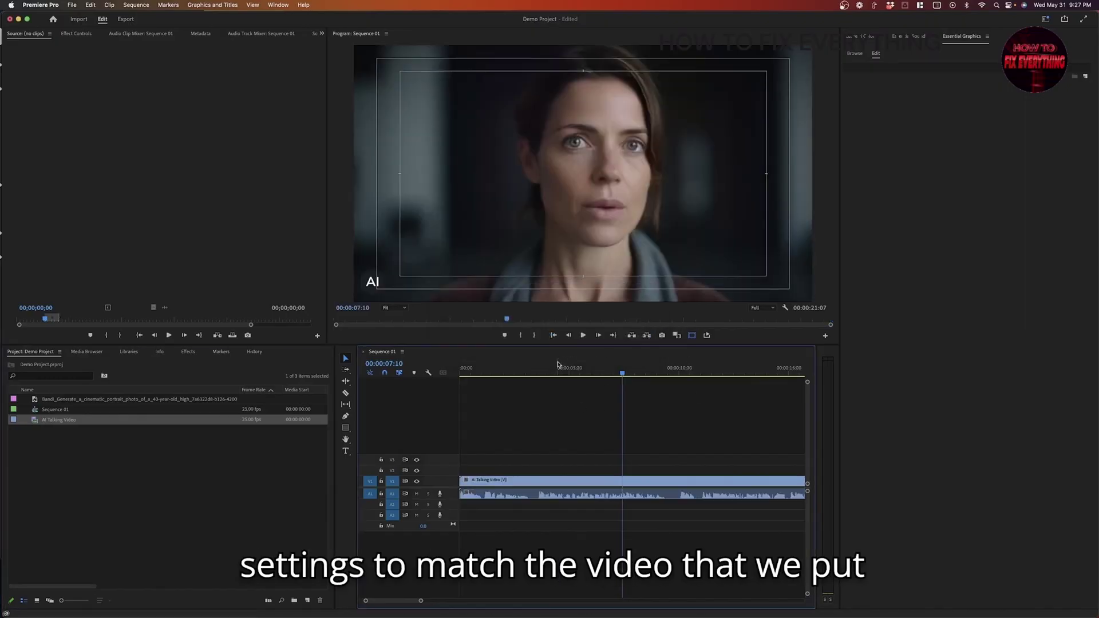
Move the playhead to 00:00:03:14, hide Safe Margins and show the clip's Effect Controls.
{"action": "left_click", "coordinate": [538, 377]}
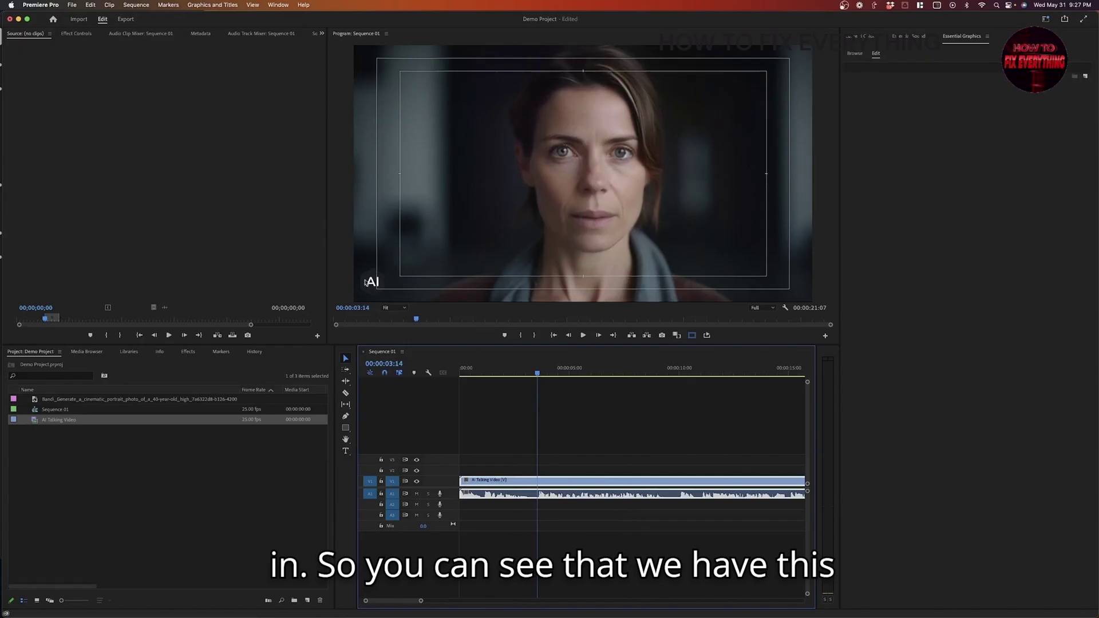
{"action": "left_click", "coordinate": [691, 335]}
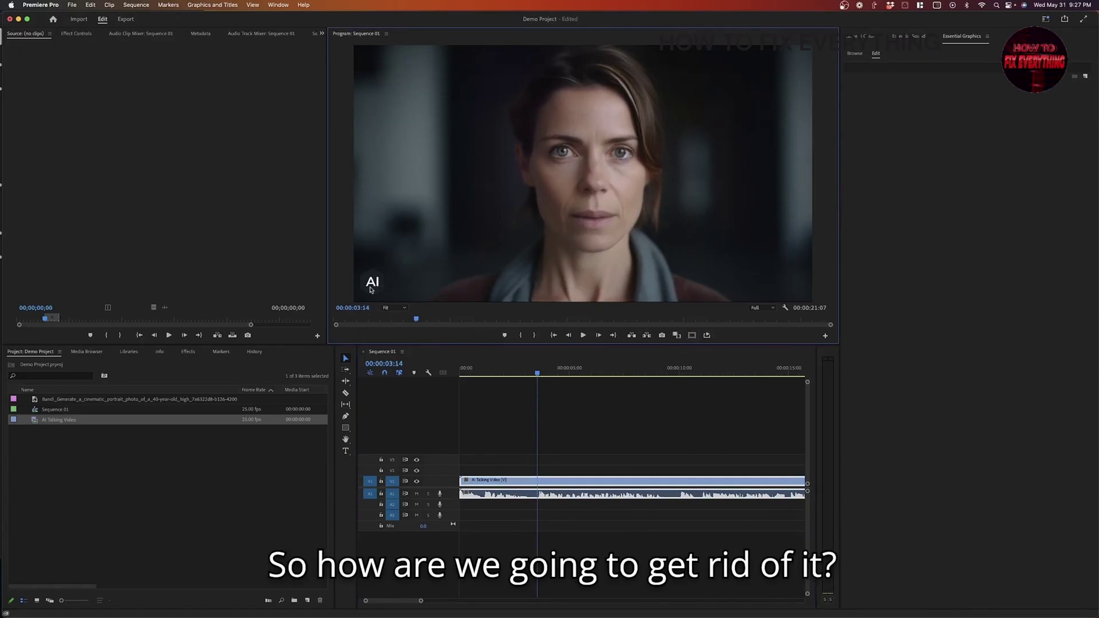
{"action": "left_click", "coordinate": [77, 33]}
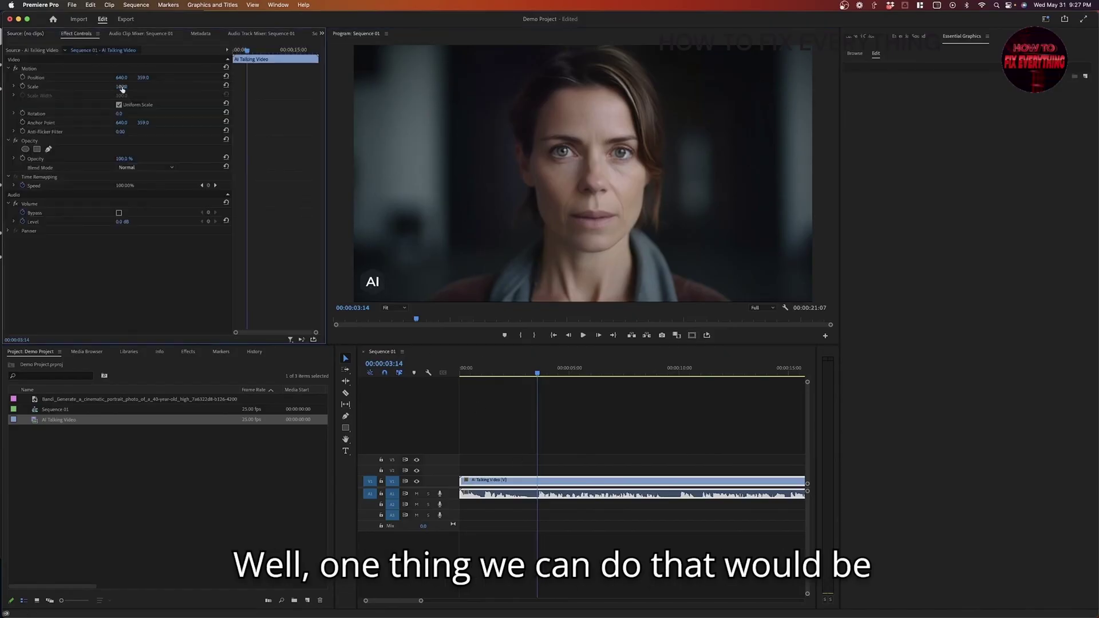
Test a 129 Scale zoom to crop the watermark, revert Scale to 100, and select the still.
{"action": "left_click_drag", "start_coordinate": [122, 86], "coordinate": [127, 87]}
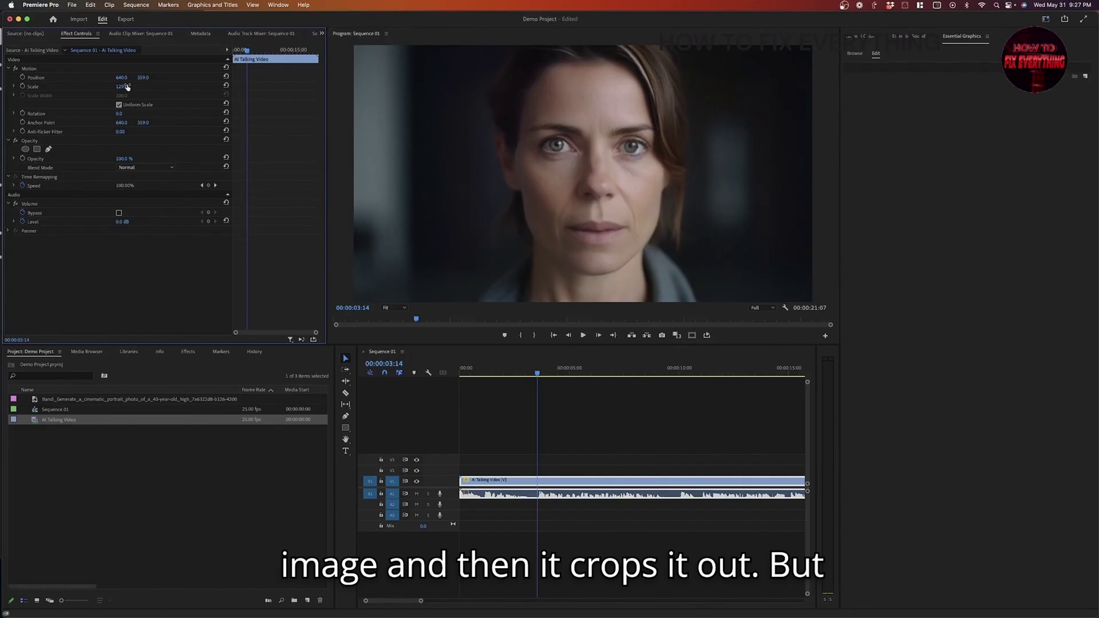
{"action": "key", "text": "super+z"}
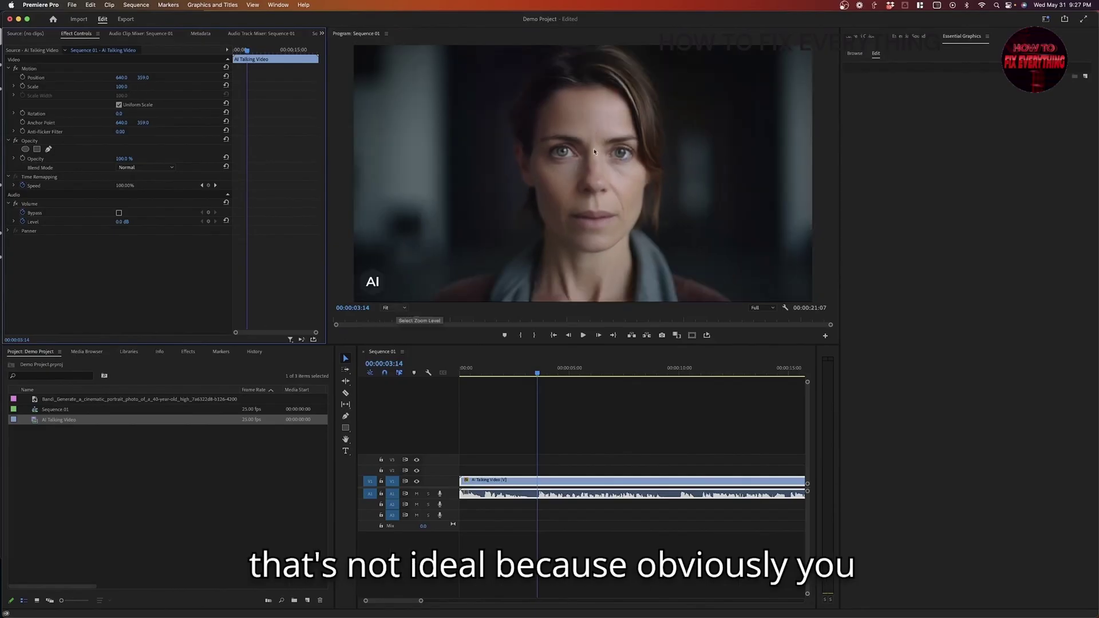
{"action": "left_click", "coordinate": [65, 400]}
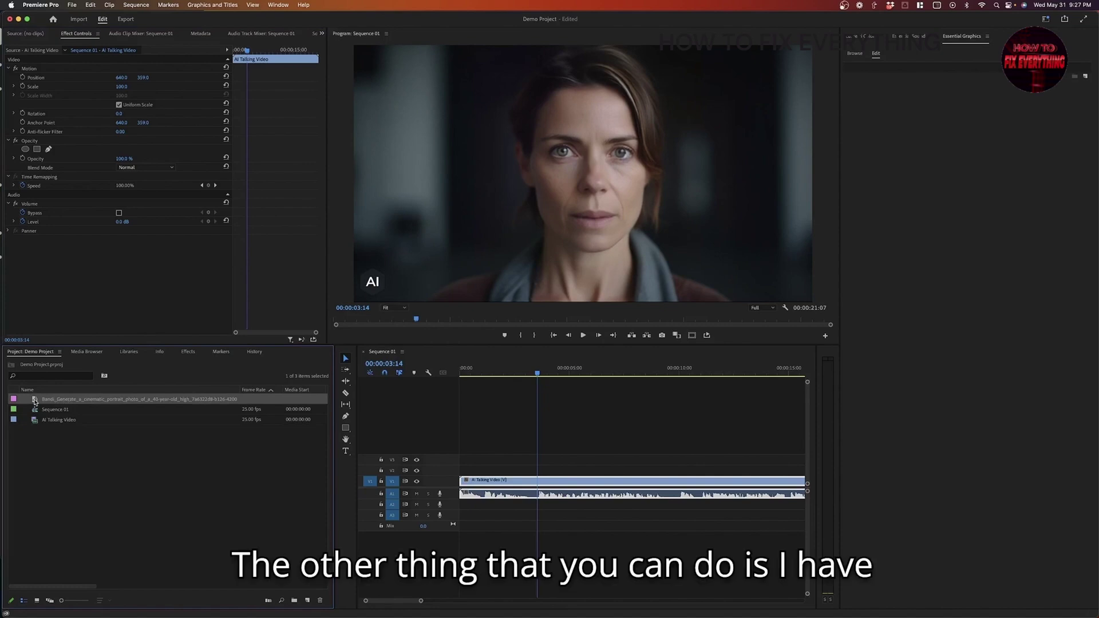
Place the still portrait on V2 above the talking video, trimmed to the video's full length.
{"action": "double_click", "coordinate": [34, 401]}
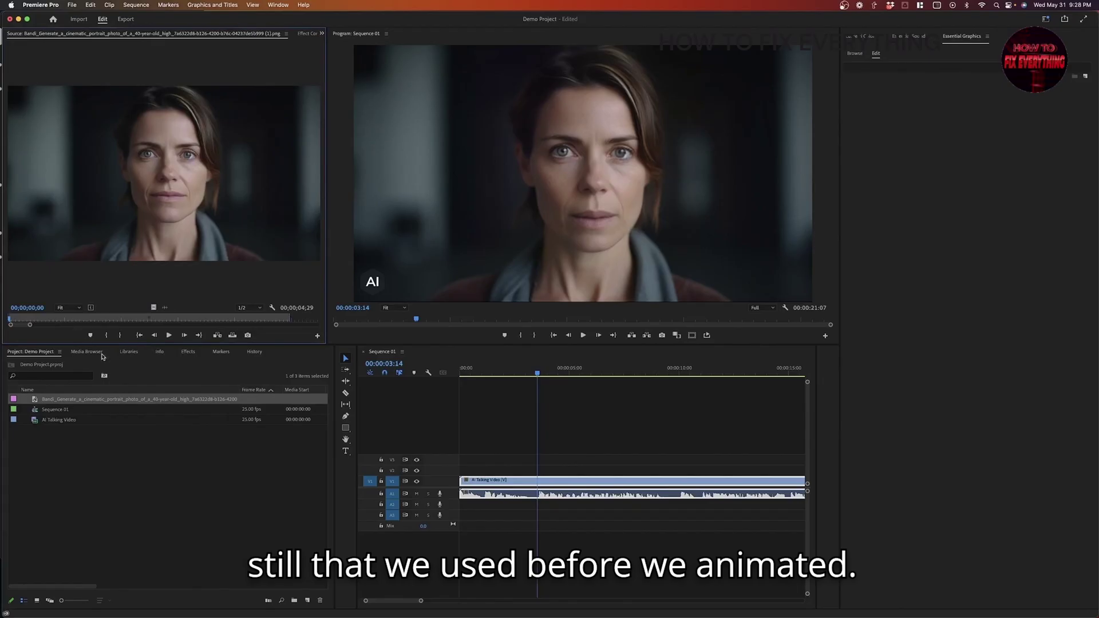
{"action": "left_click_drag", "start_coordinate": [41, 400], "coordinate": [463, 477]}
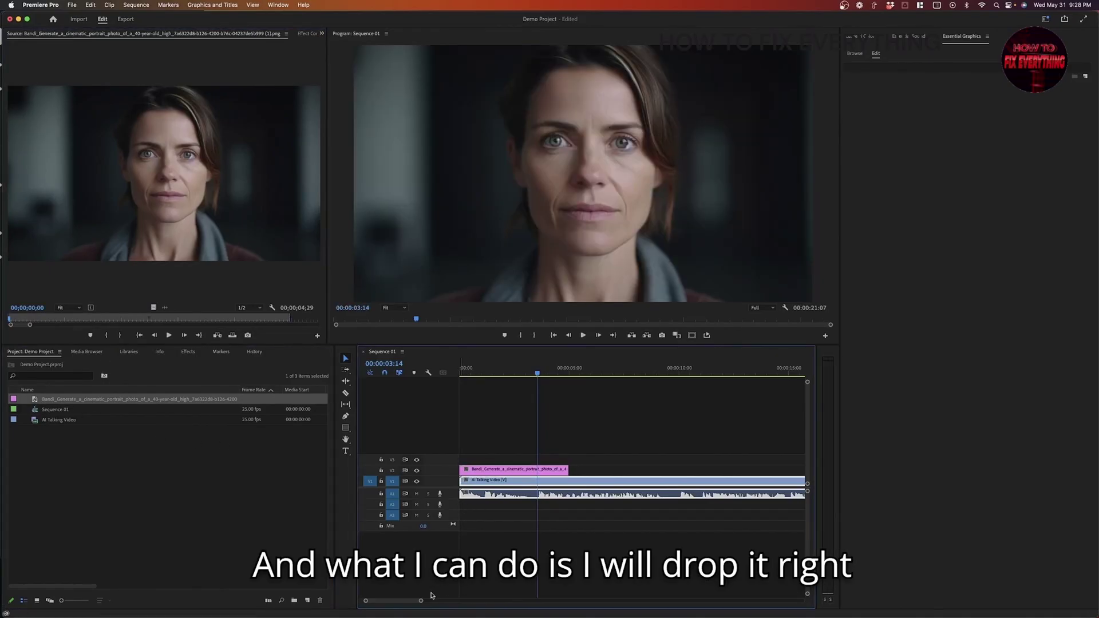
{"action": "left_click_drag", "start_coordinate": [421, 600], "coordinate": [494, 601]}
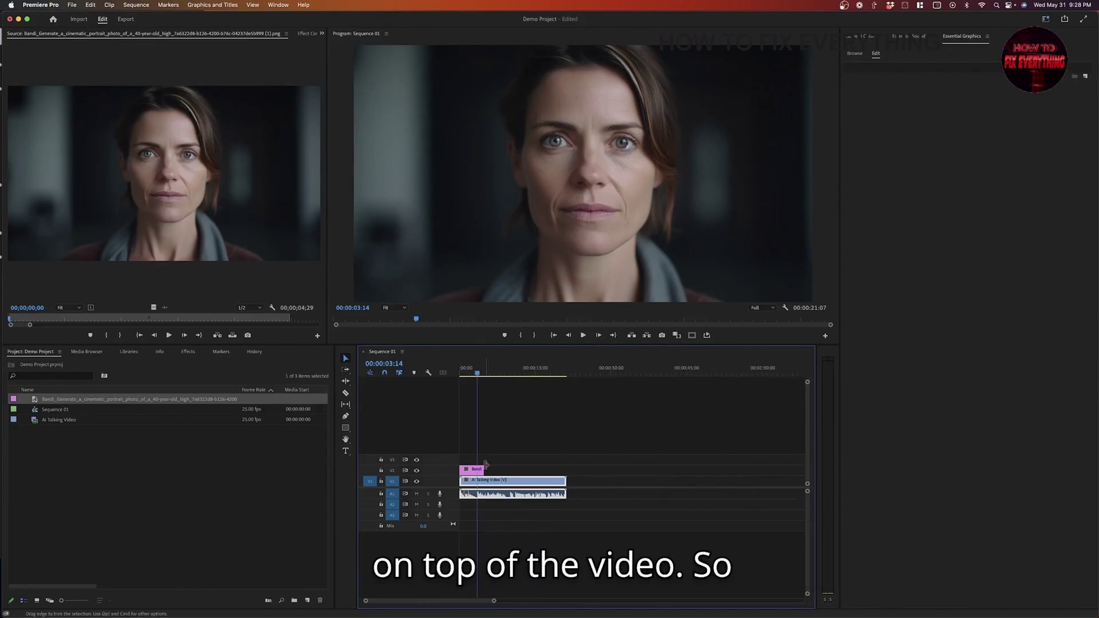
{"action": "left_click_drag", "start_coordinate": [485, 469], "coordinate": [566, 471]}
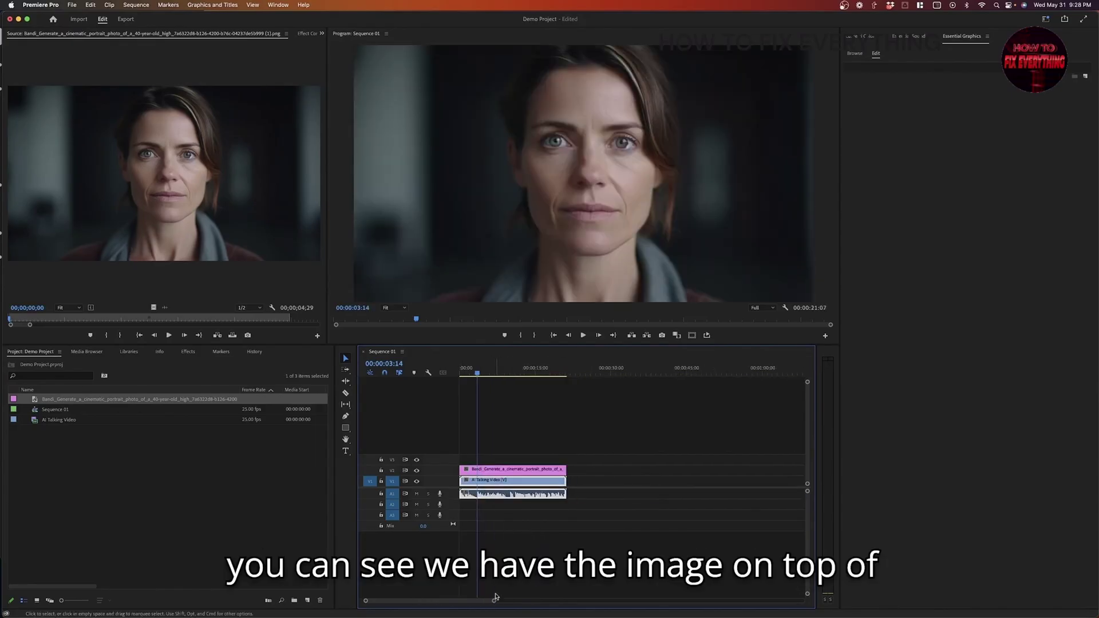
{"action": "left_click_drag", "start_coordinate": [494, 602], "coordinate": [434, 601]}
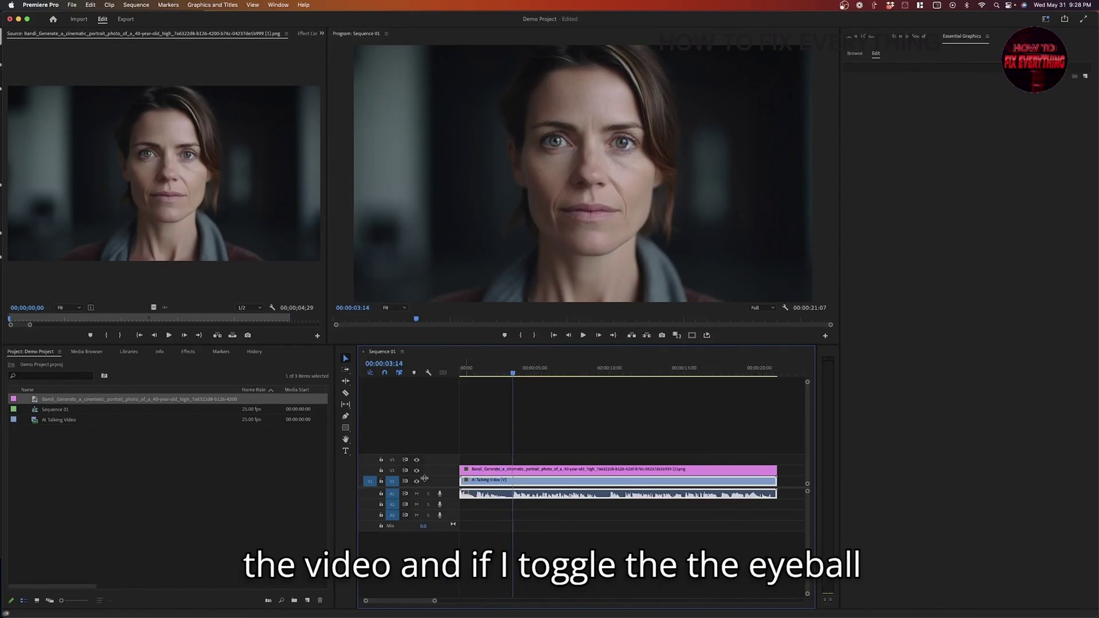
{"action": "left_click", "coordinate": [417, 471]}
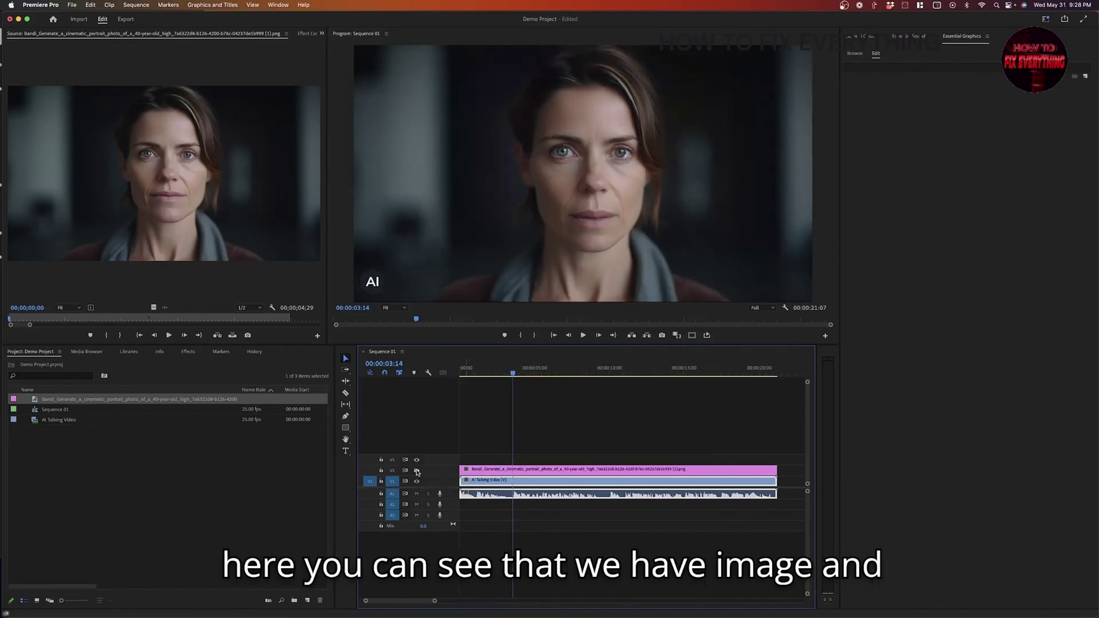
{"action": "left_click", "coordinate": [416, 471]}
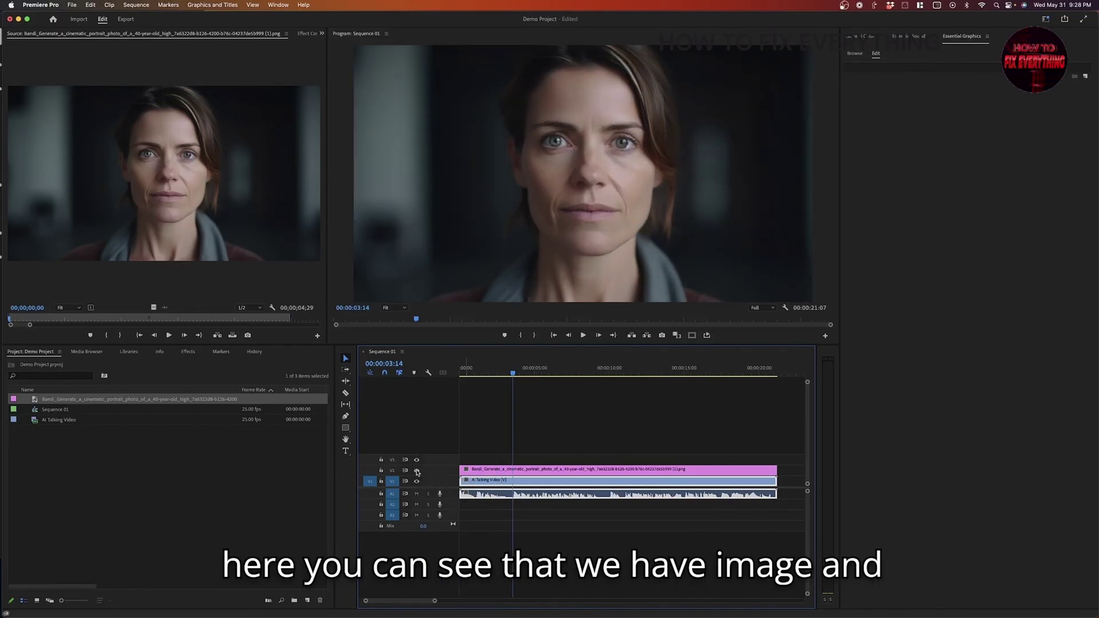
Set the still to frame size and toggle V2 on and off to compare it with the watermarked video.
{"action": "left_click", "coordinate": [592, 473]}
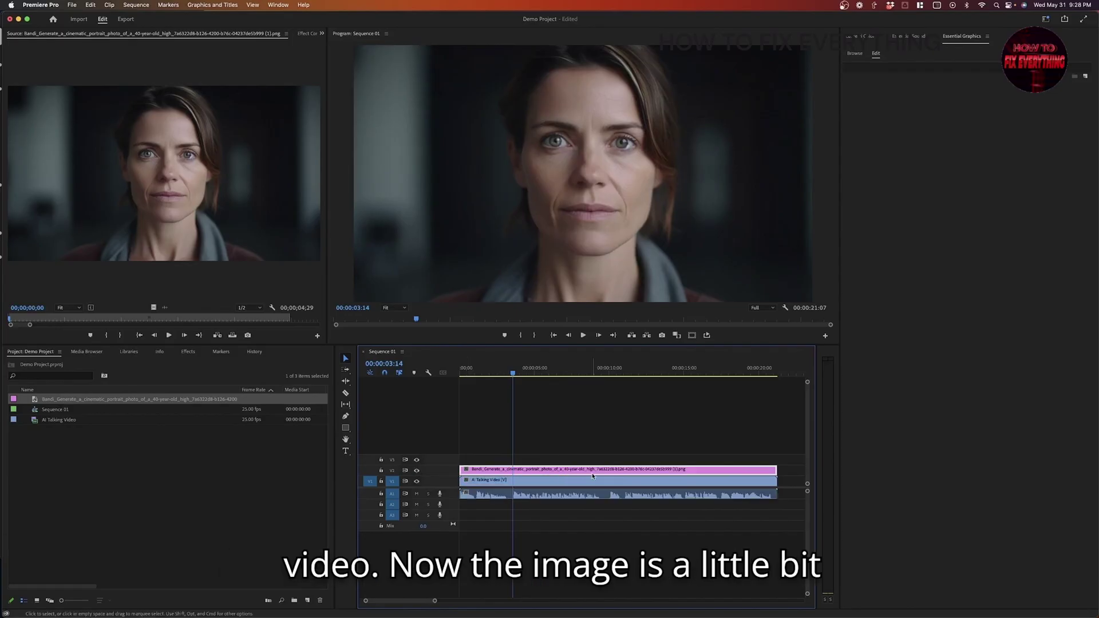
{"action": "right_click", "coordinate": [575, 473]}
{"action": "left_click", "coordinate": [600, 519]}
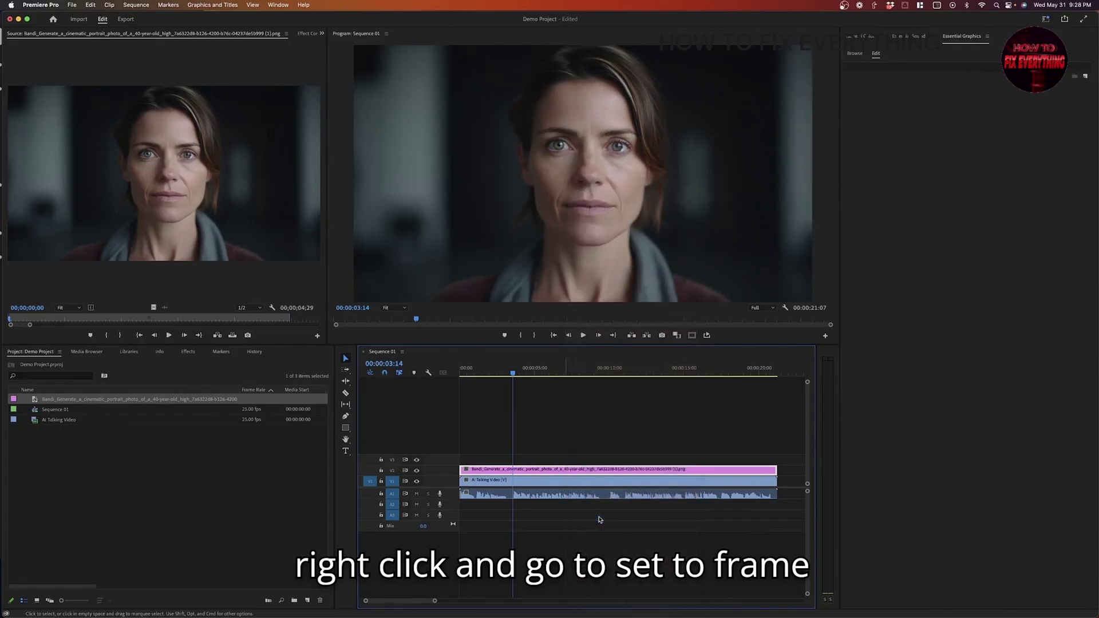
{"action": "left_click", "coordinate": [418, 472]}
{"action": "left_click", "coordinate": [417, 472]}
{"action": "left_click", "coordinate": [417, 472]}
{"action": "left_click", "coordinate": [417, 472]}
{"action": "left_click", "coordinate": [417, 472]}
{"action": "left_click", "coordinate": [417, 472]}
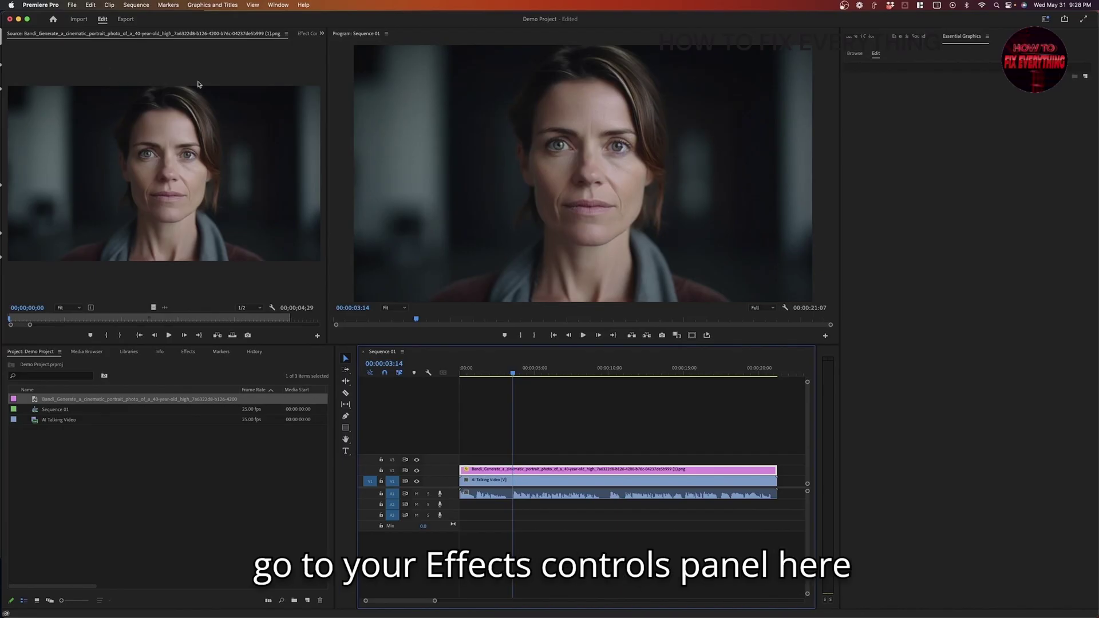
Show the still's Effect Controls and set the Program monitor zoom to 50%.
{"action": "left_click", "coordinate": [306, 34]}
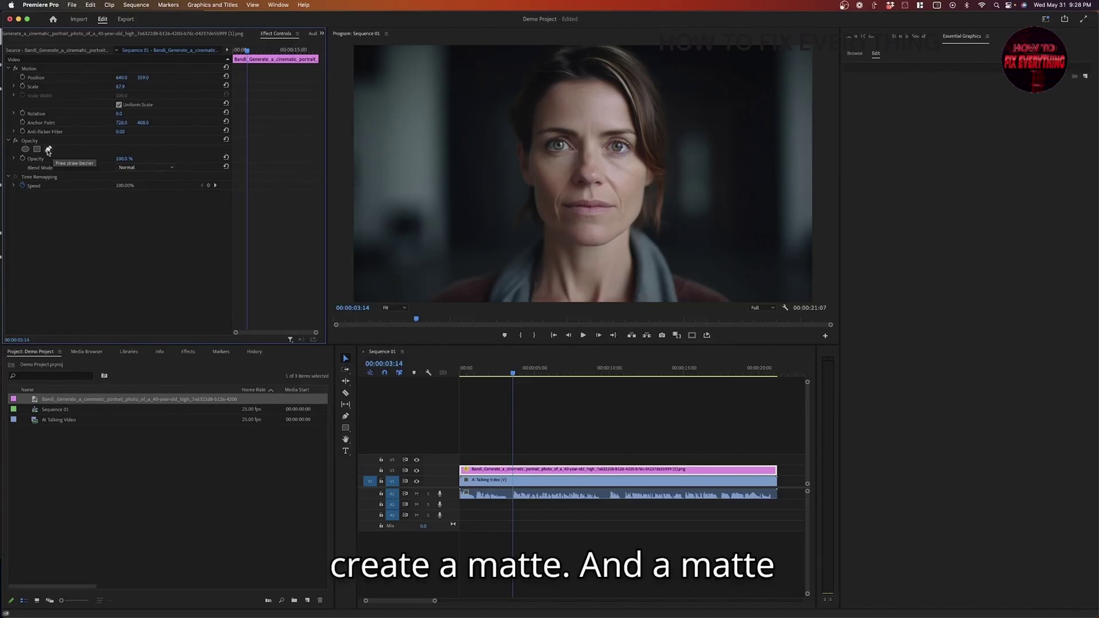
{"action": "left_click", "coordinate": [761, 308]}
{"action": "left_click", "coordinate": [750, 318]}
{"action": "left_click", "coordinate": [389, 308]}
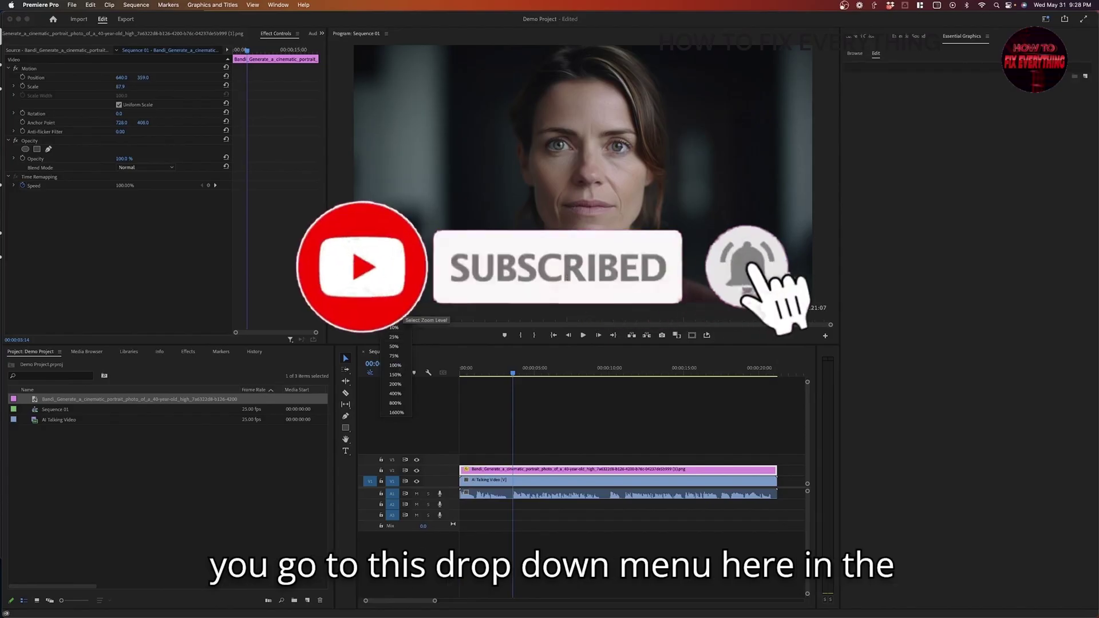
{"action": "left_click", "coordinate": [393, 346]}
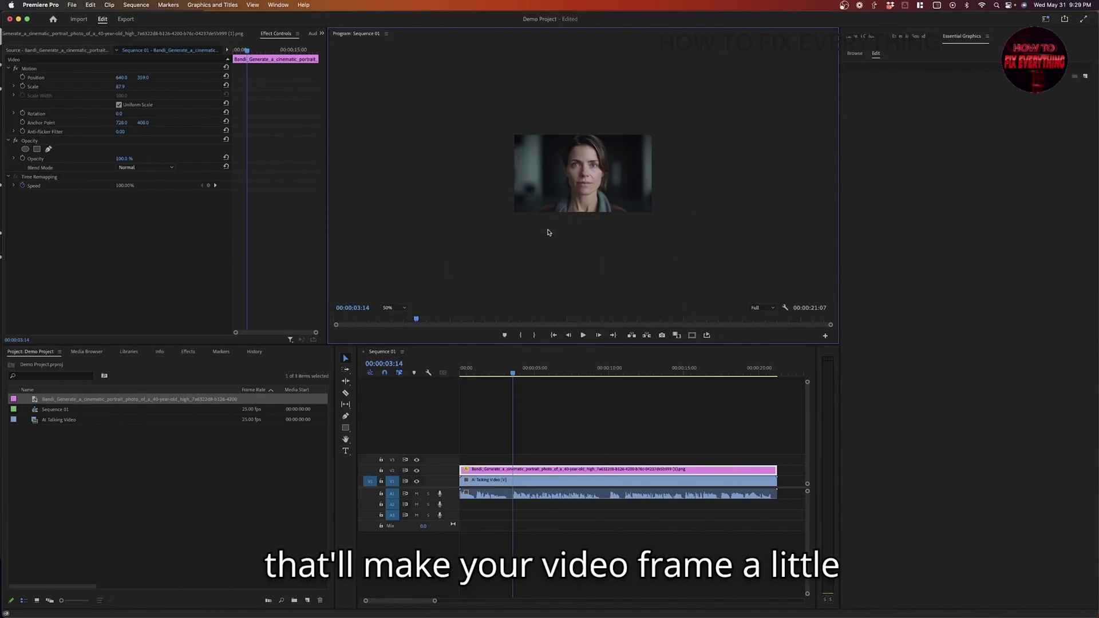
Draw a closed pen opacity mask, Mask (1), around the frame's lower-left corner.
{"action": "left_click", "coordinate": [48, 149]}
{"action": "left_click", "coordinate": [507, 190]}
{"action": "left_click_drag", "start_coordinate": [538, 221], "coordinate": [513, 256]}
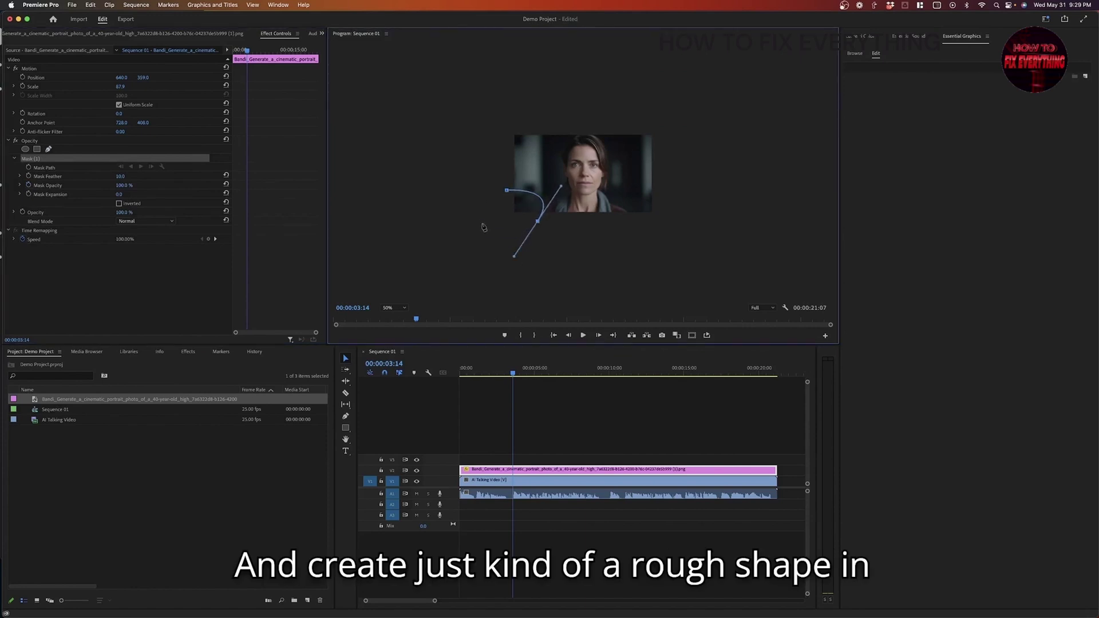
{"action": "left_click_drag", "start_coordinate": [482, 223], "coordinate": [491, 204]}
{"action": "left_click", "coordinate": [506, 191]}
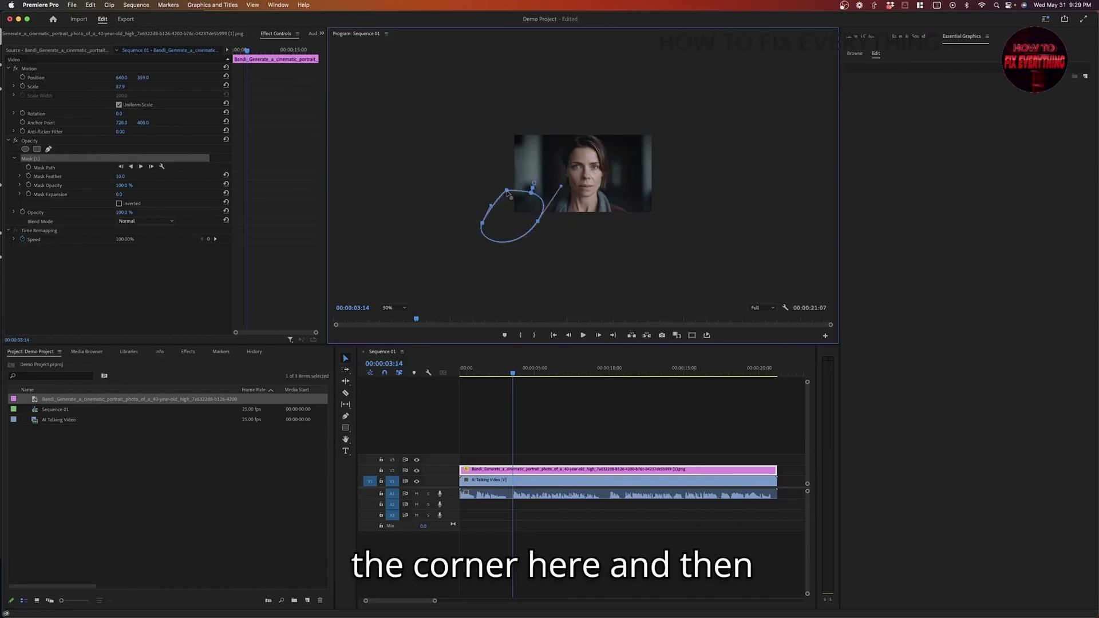
{"action": "left_click", "coordinate": [637, 266]}
Fit the Program monitor view and toggle the V1 track off and on to check the mask.
{"action": "left_click", "coordinate": [395, 309]}
{"action": "left_click", "coordinate": [390, 318]}
{"action": "left_click", "coordinate": [581, 431]}
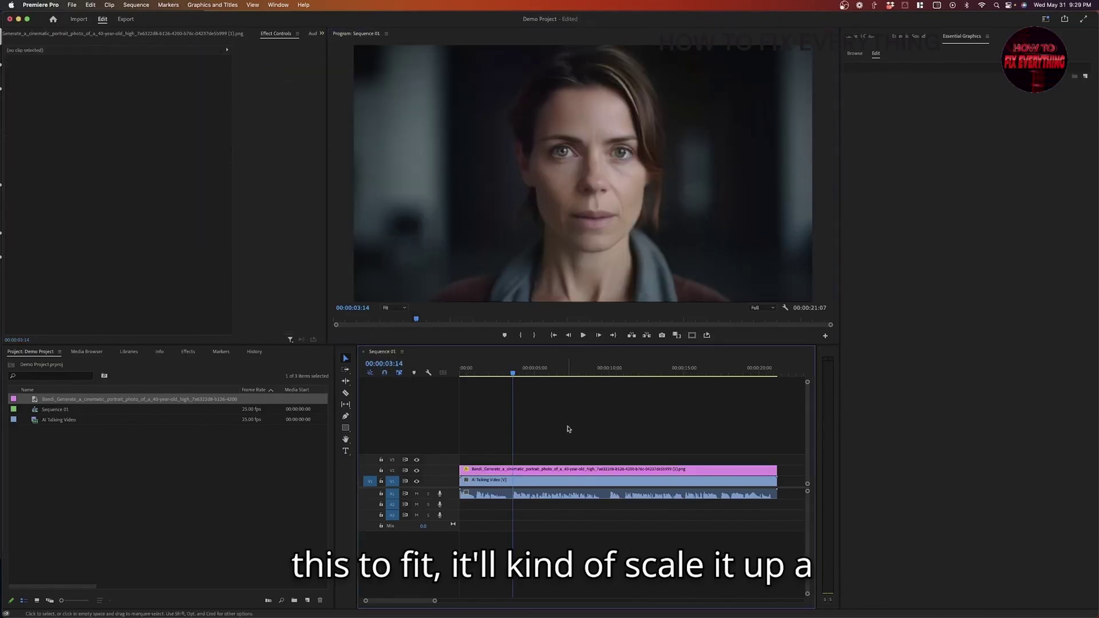
{"action": "left_click", "coordinate": [417, 480]}
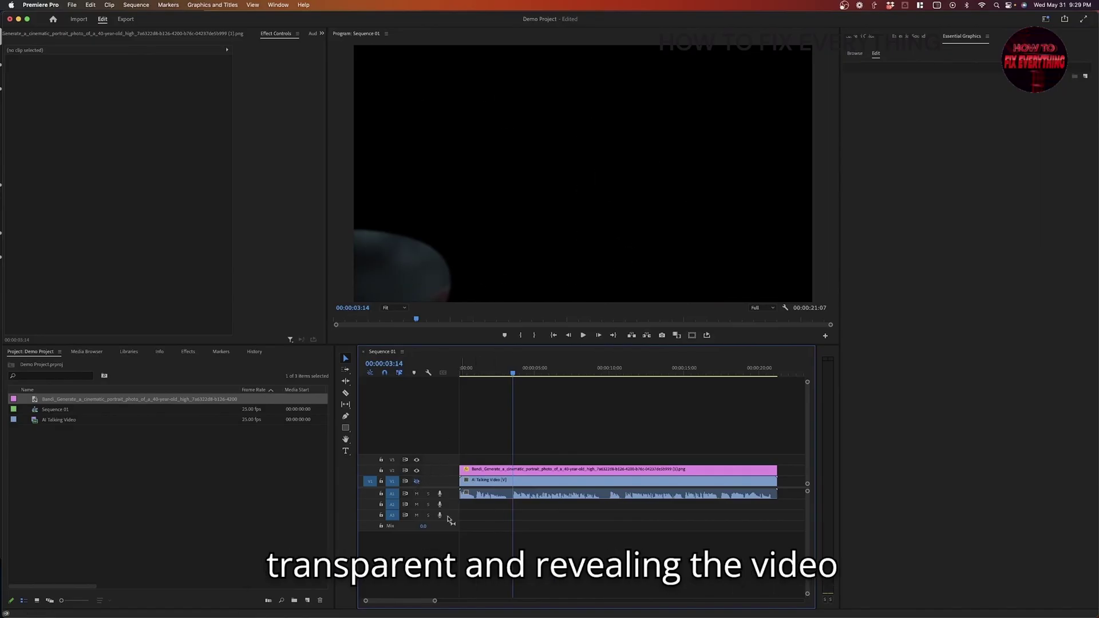
{"action": "left_click", "coordinate": [416, 481]}
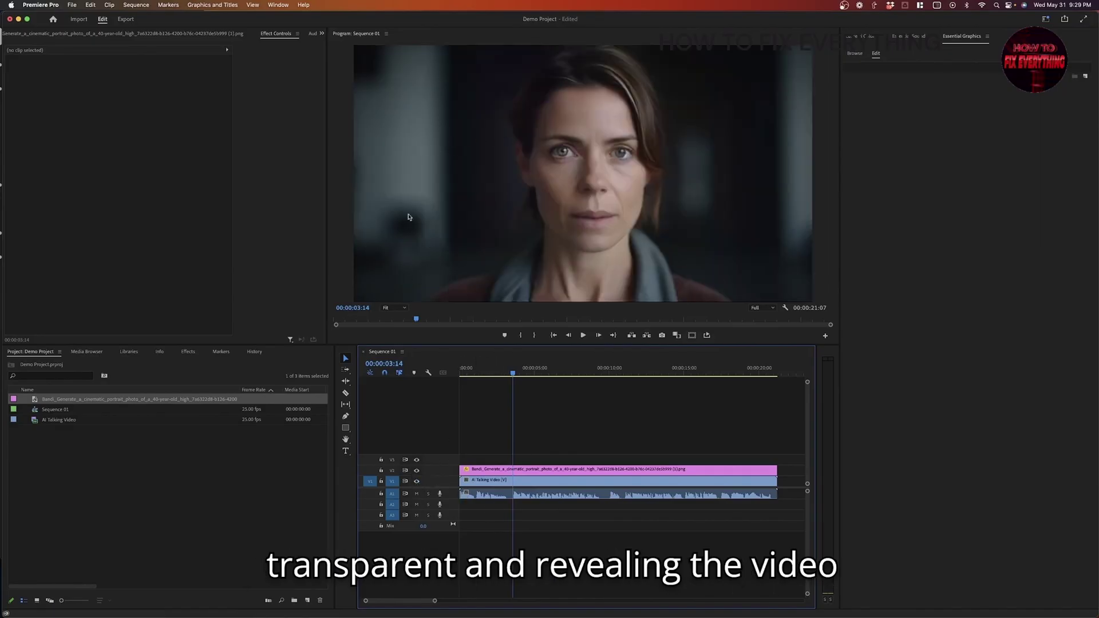
Play Sequence 01 from the start and stop at 00:00:11:13.
{"action": "key", "text": "Home"}
{"action": "key", "text": "space"}
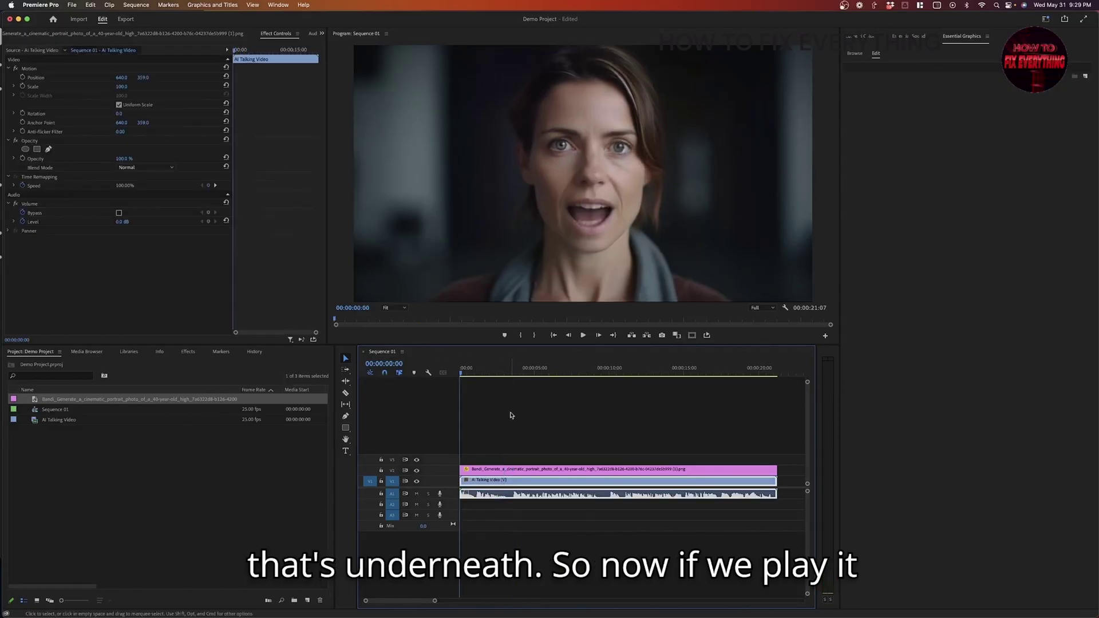
{"action": "key", "text": "space"}
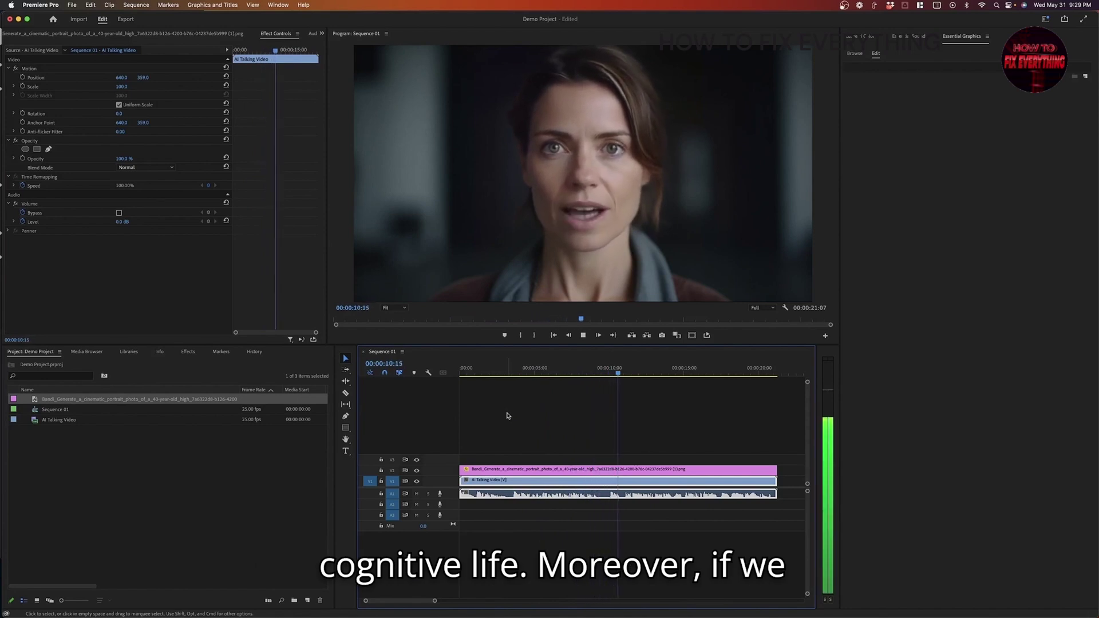
{"action": "key", "text": "space"}
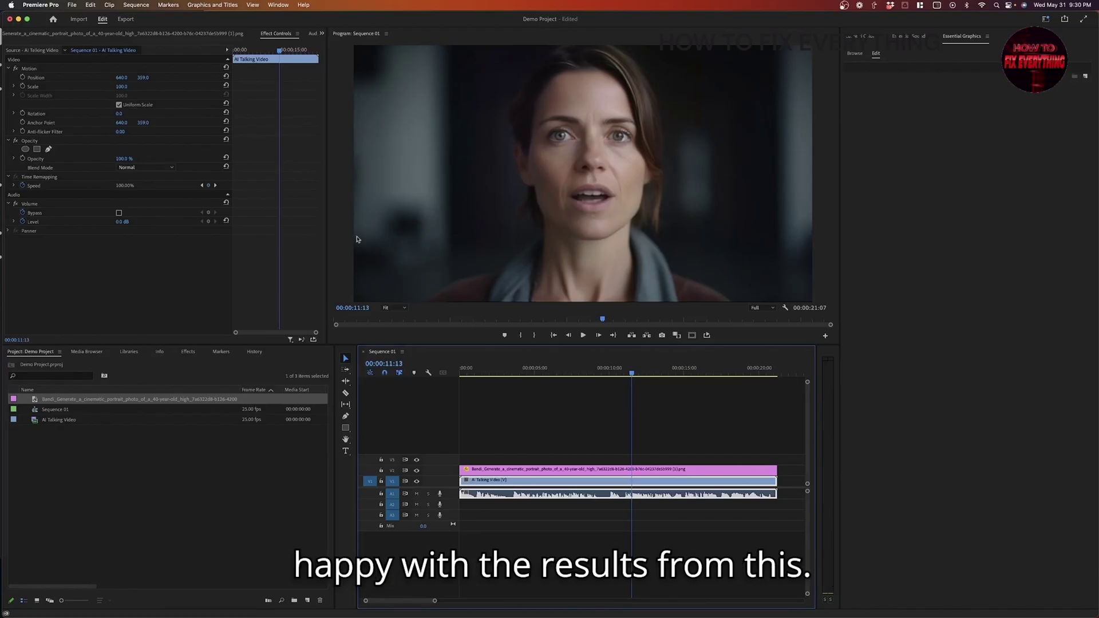
{"action": "mouse_move", "coordinate": [487, 612]}
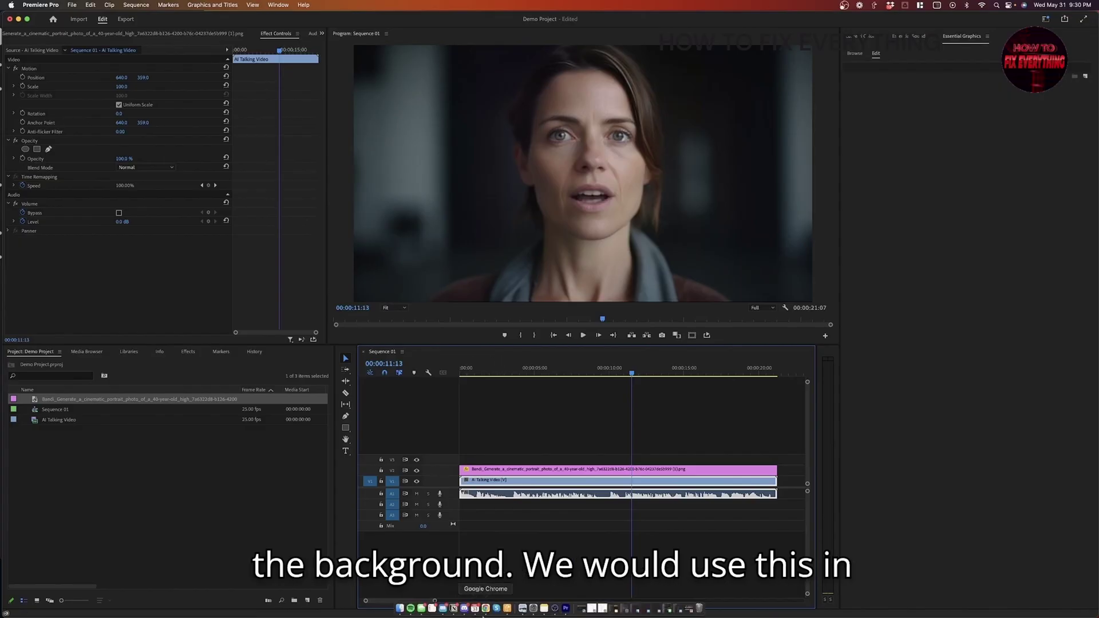
In Chrome, filter Runway's AI Magic Tools to Video and open Inpainting, dismissing the upload dialog.
{"action": "left_click", "coordinate": [485, 609]}
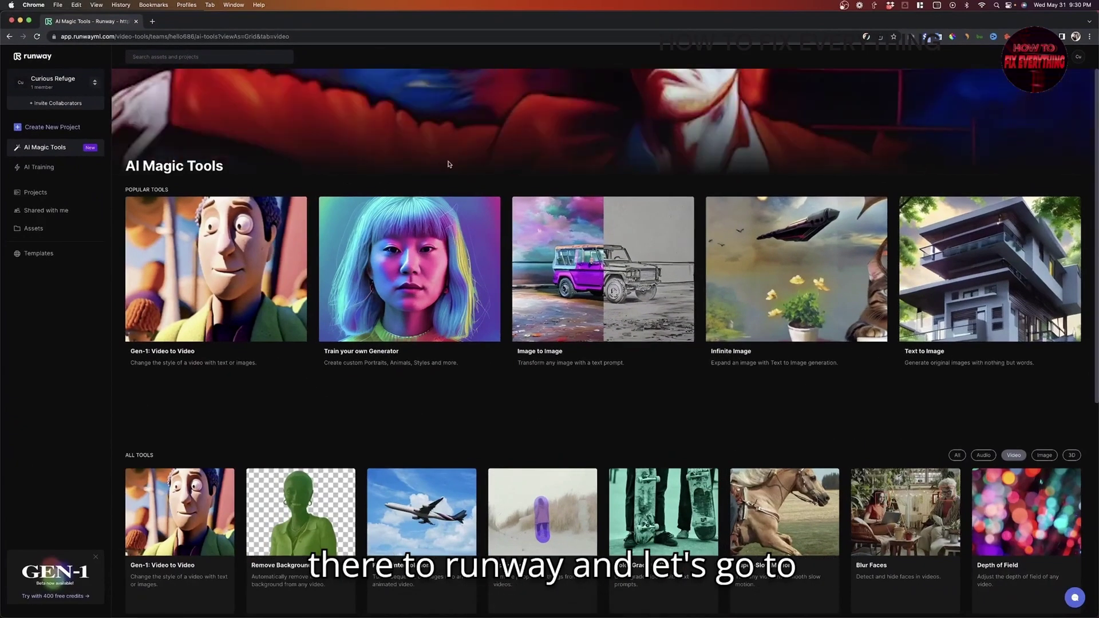
{"action": "scroll", "coordinate": [438, 157], "scroll_direction": "down", "scroll_amount": 2}
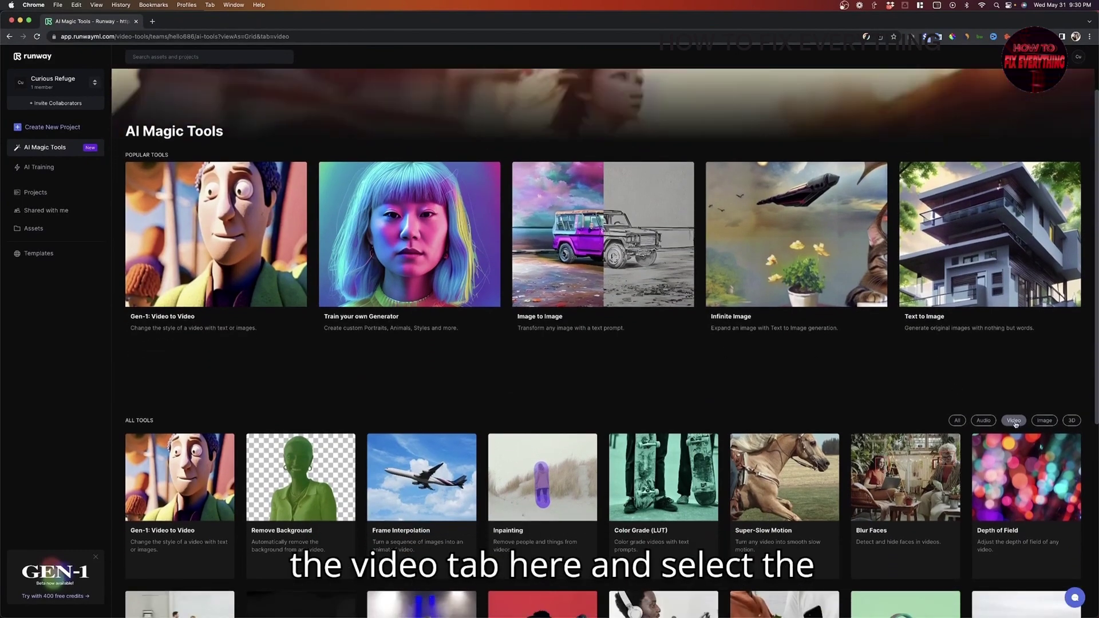
{"action": "left_click", "coordinate": [956, 420]}
{"action": "left_click", "coordinate": [1013, 420]}
{"action": "scroll", "coordinate": [415, 346], "scroll_direction": "down", "scroll_amount": 3}
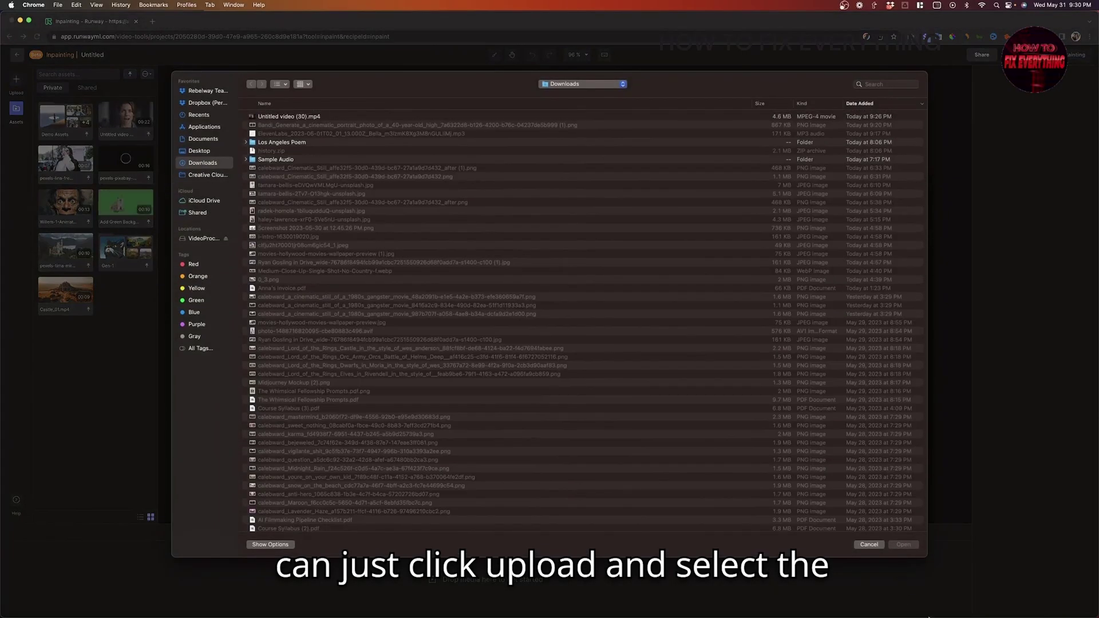
{"action": "left_click", "coordinate": [869, 544]}
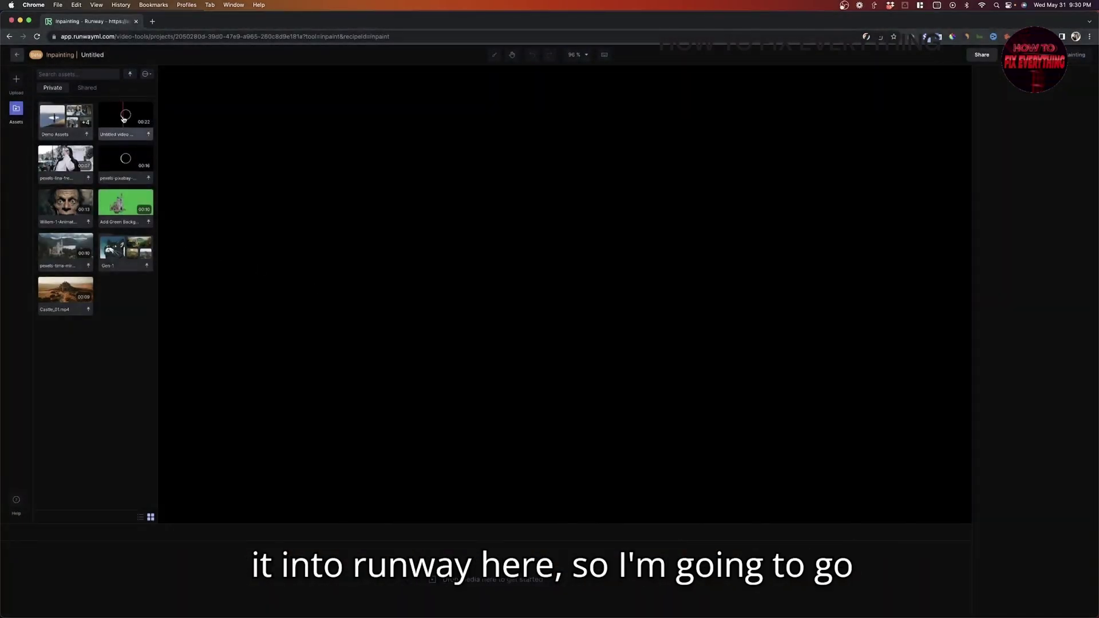
Load the Untitled talking-head video, set Brush Size to 42, and paint over the lower-left AI badge.
{"action": "left_click_drag", "start_coordinate": [122, 119], "coordinate": [515, 465]}
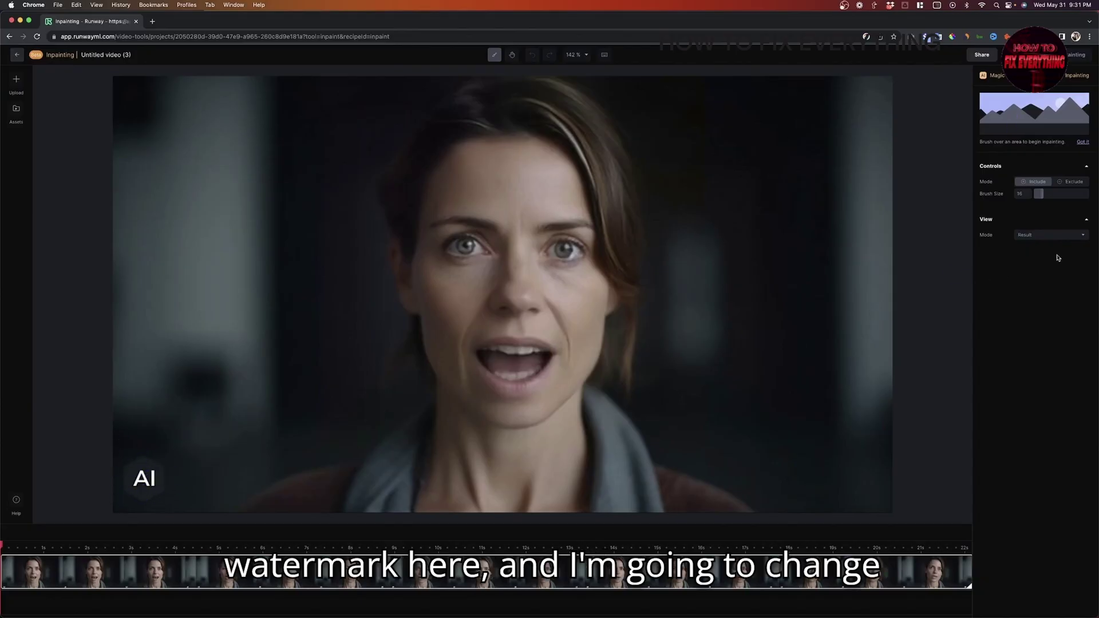
{"action": "left_click_drag", "start_coordinate": [1038, 194], "coordinate": [1056, 195]}
{"action": "left_click", "coordinate": [156, 462]}
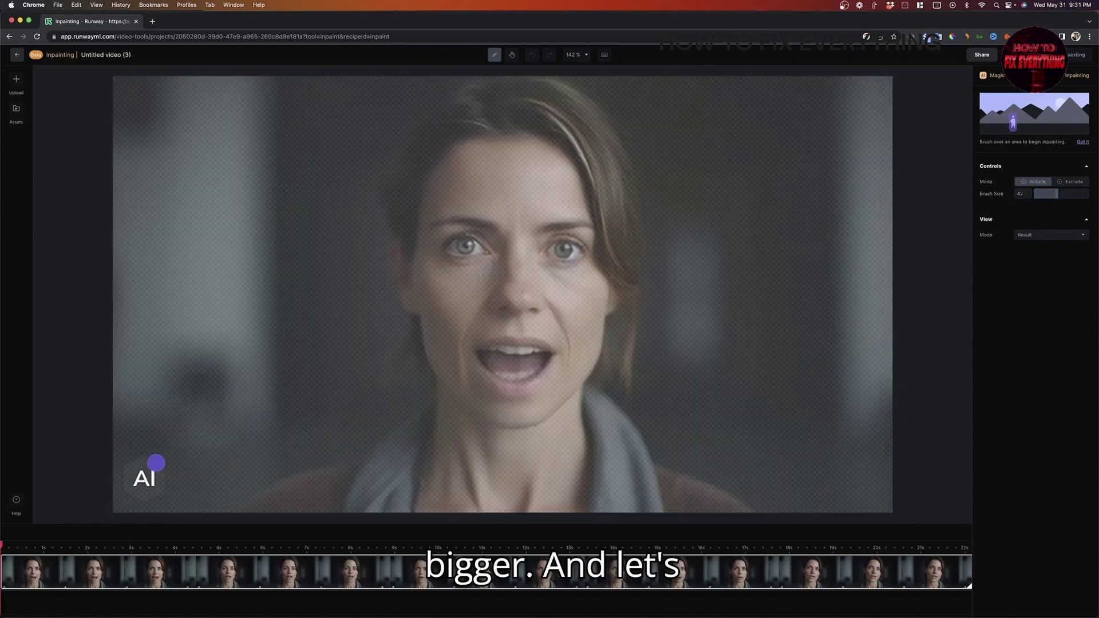
{"action": "mouse_move", "coordinate": [155, 463]}
{"action": "left_mouse_down"}
{"action": "mouse_move", "coordinate": [140, 458]}
{"action": "mouse_move", "coordinate": [122, 481]}
{"action": "mouse_move", "coordinate": [153, 498]}
{"action": "mouse_move", "coordinate": [164, 479]}
{"action": "mouse_move", "coordinate": [153, 464]}
{"action": "mouse_move", "coordinate": [139, 471]}
{"action": "mouse_move", "coordinate": [148, 488]}
{"action": "mouse_move", "coordinate": [160, 479]}
{"action": "left_mouse_up"}
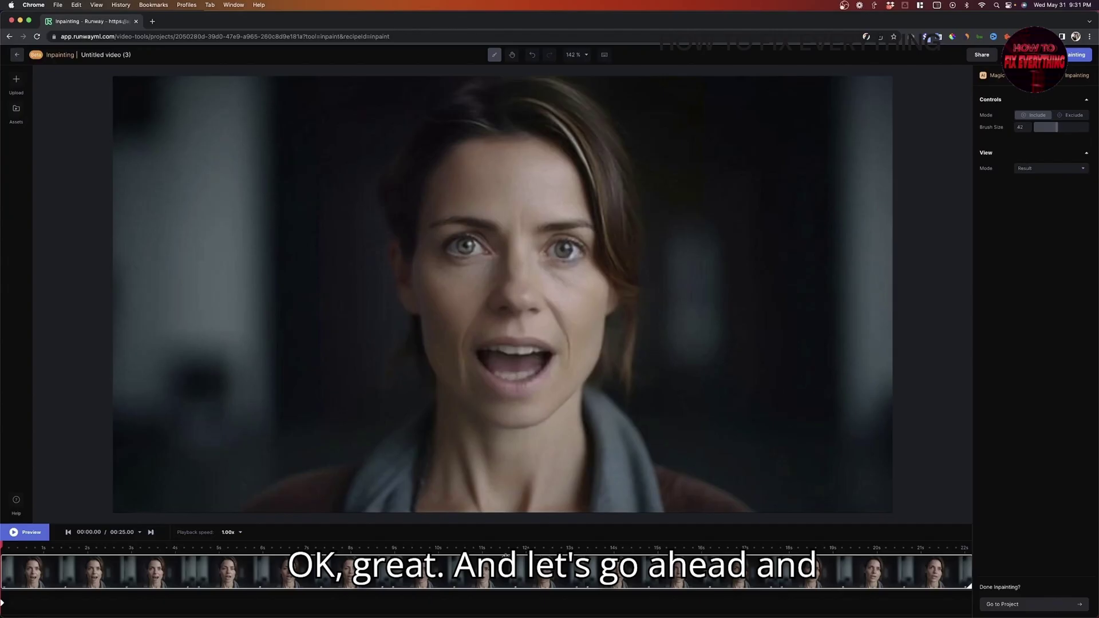
Play the inpainted video in Preview, then pause it.
{"action": "left_click", "coordinate": [40, 536]}
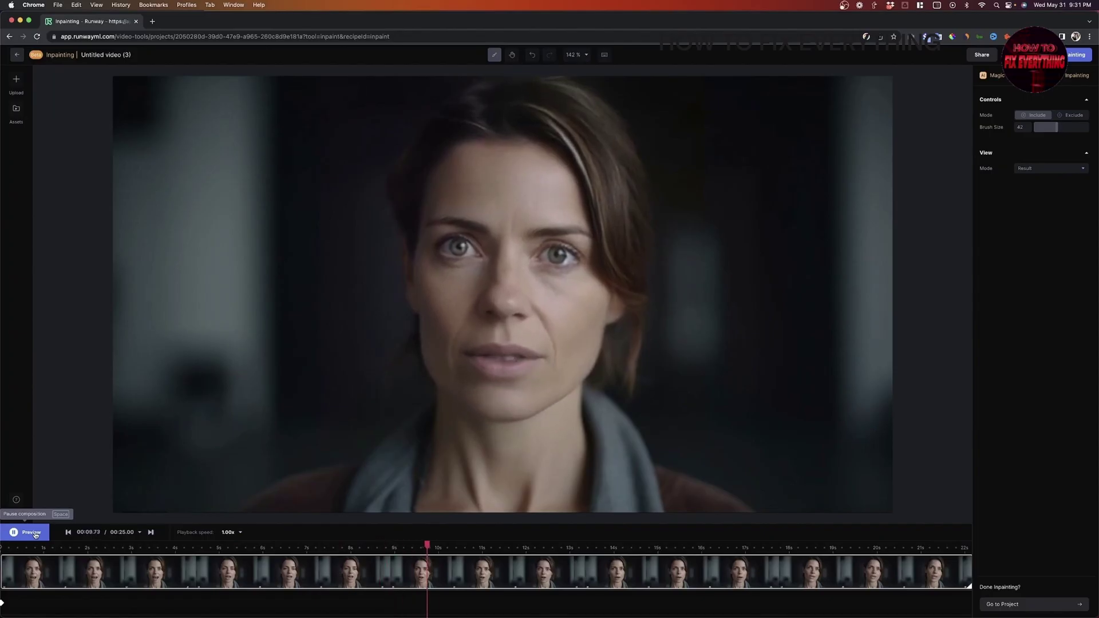
{"action": "left_click", "coordinate": [34, 534]}
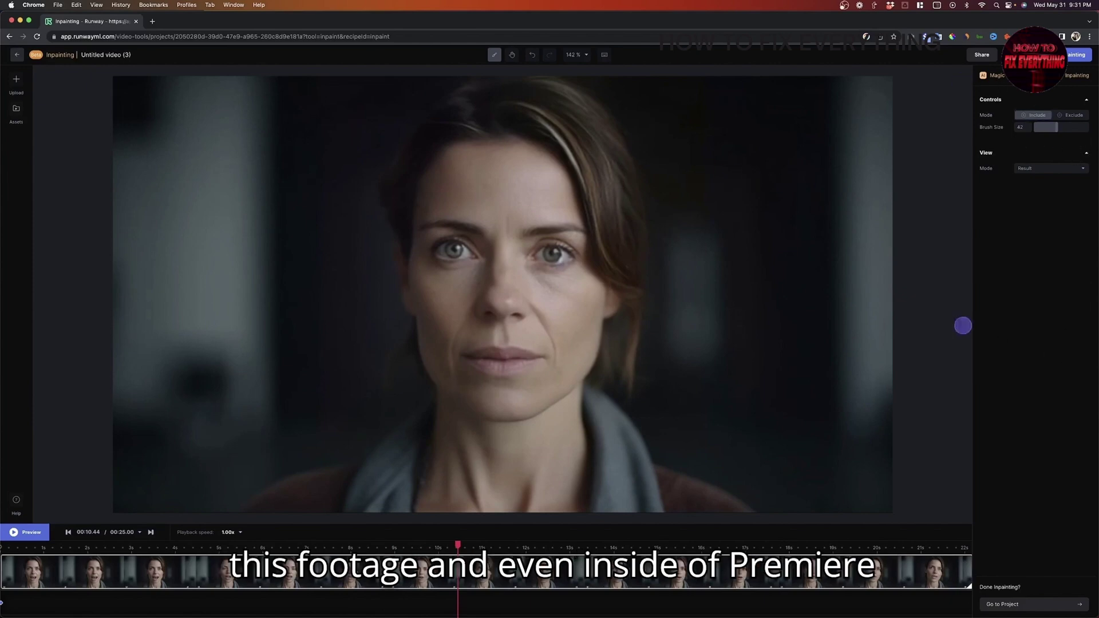
Switch back to Premiere Pro's Demo Project and widen the Timeline panel.
{"action": "mouse_move", "coordinate": [613, 616]}
{"action": "left_click", "coordinate": [571, 607]}
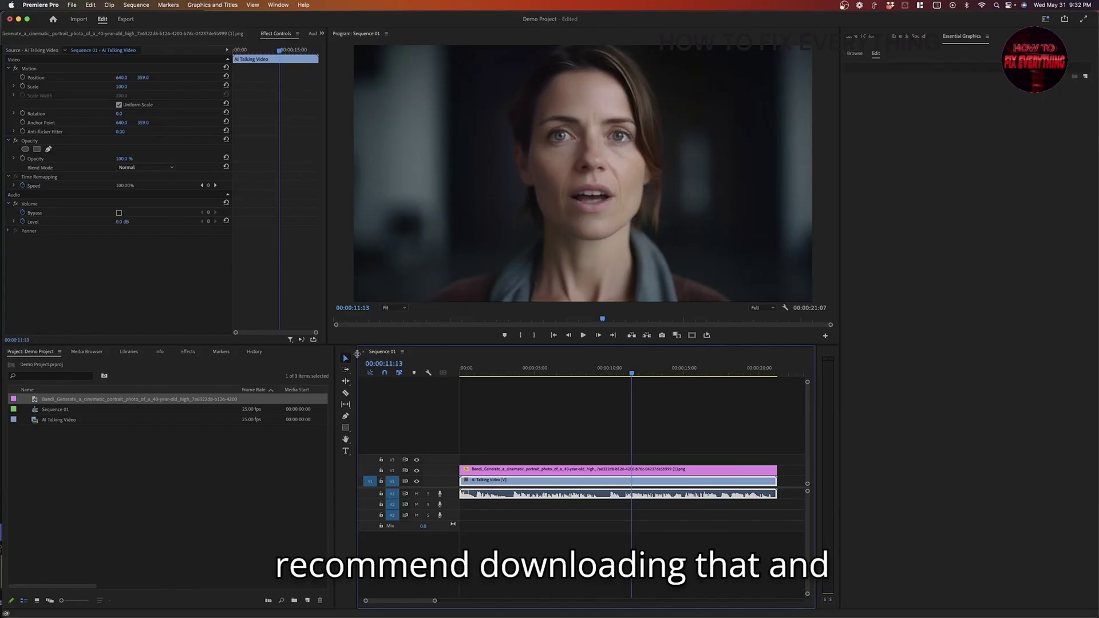
{"action": "left_click_drag", "start_coordinate": [357, 355], "coordinate": [327, 353]}
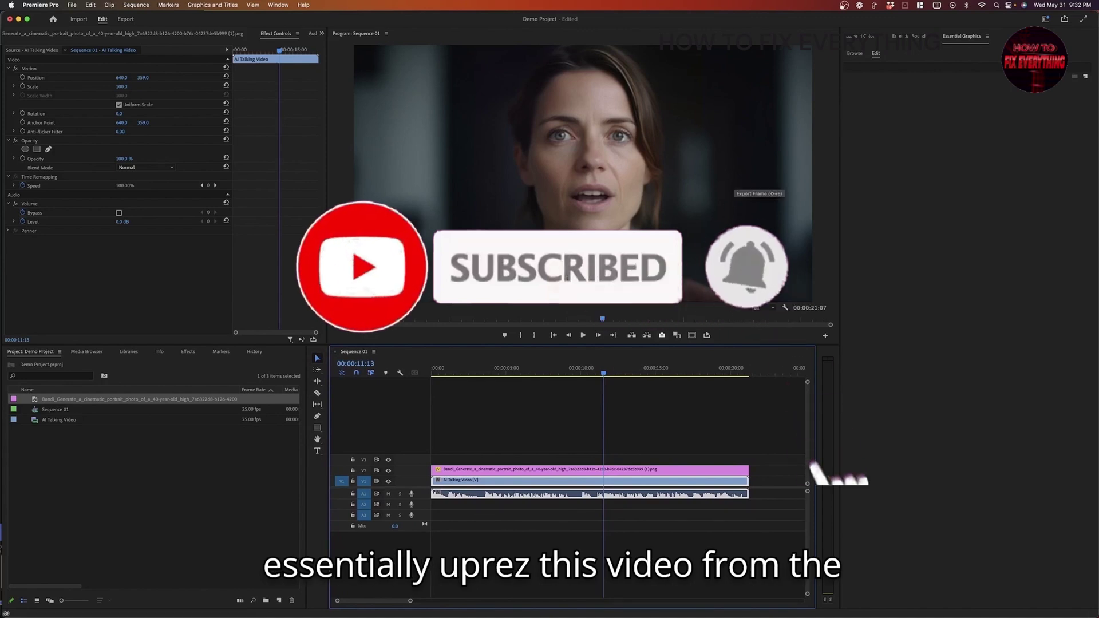